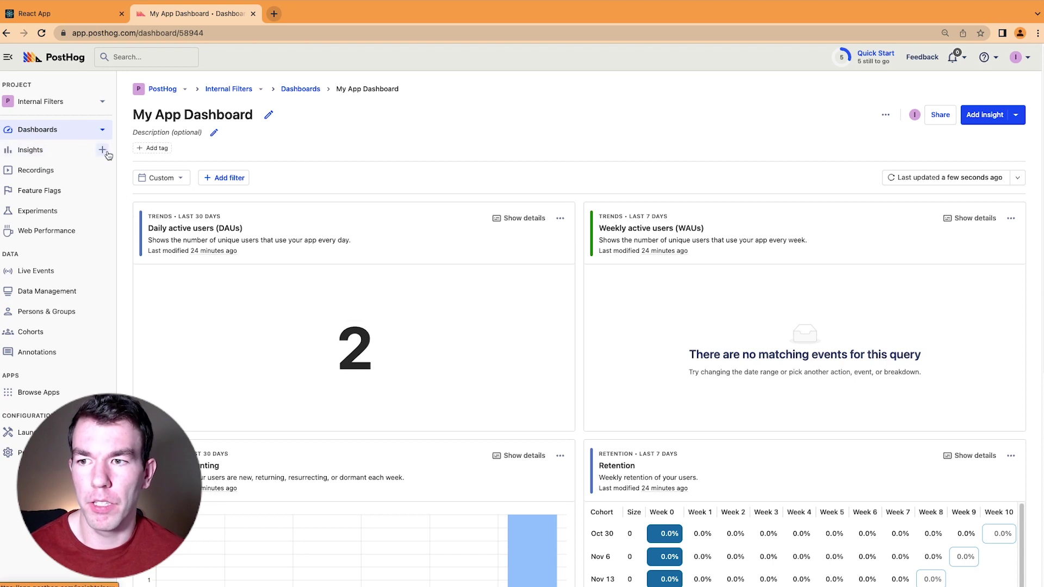
- Create a Trends insight for the Autocapture event's total count, display it as a Number chart, and save it
left_click(103, 149)
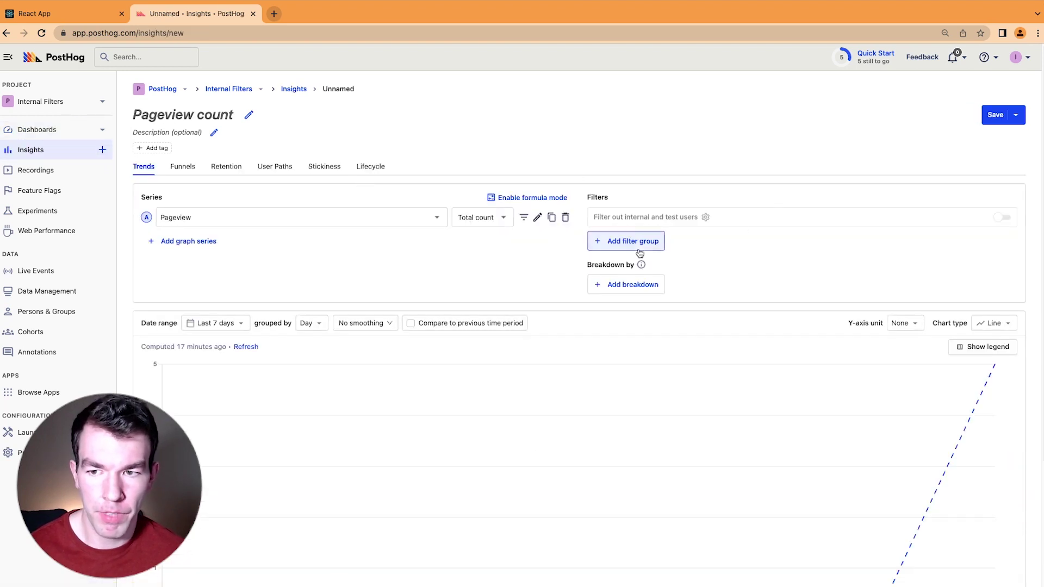
left_click(370, 225)
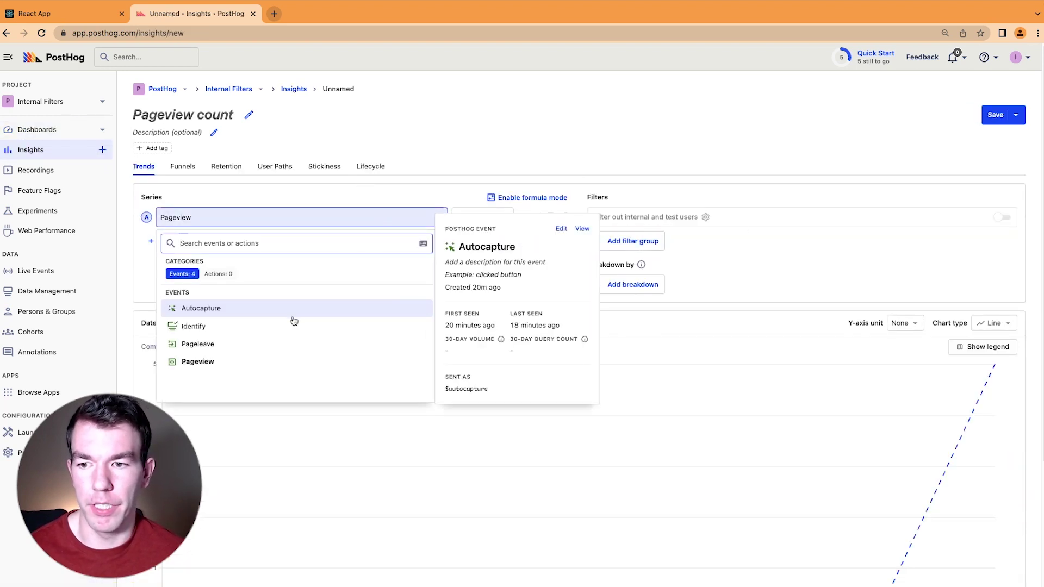
left_click(262, 307)
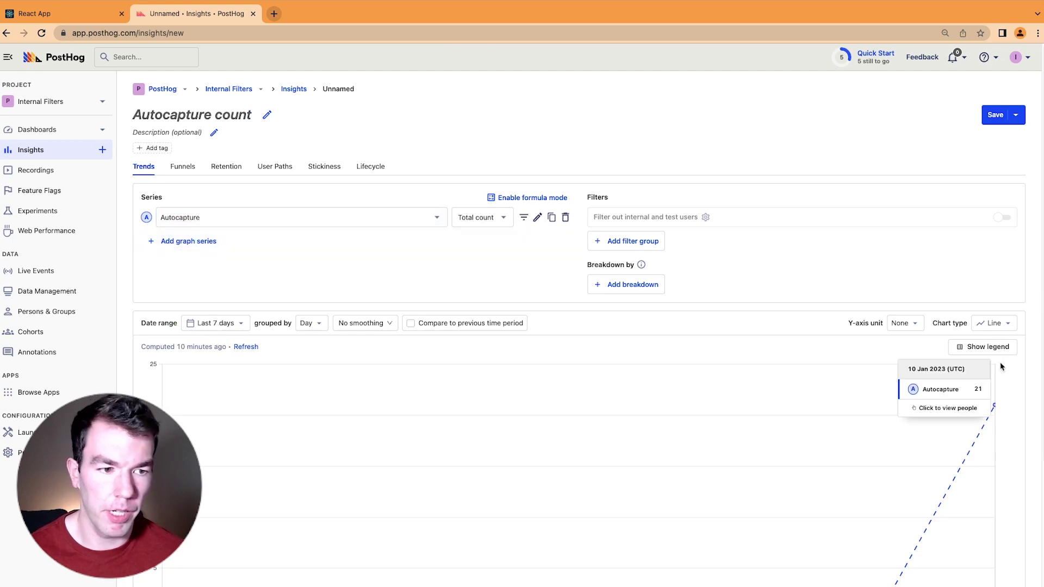
left_click(993, 323)
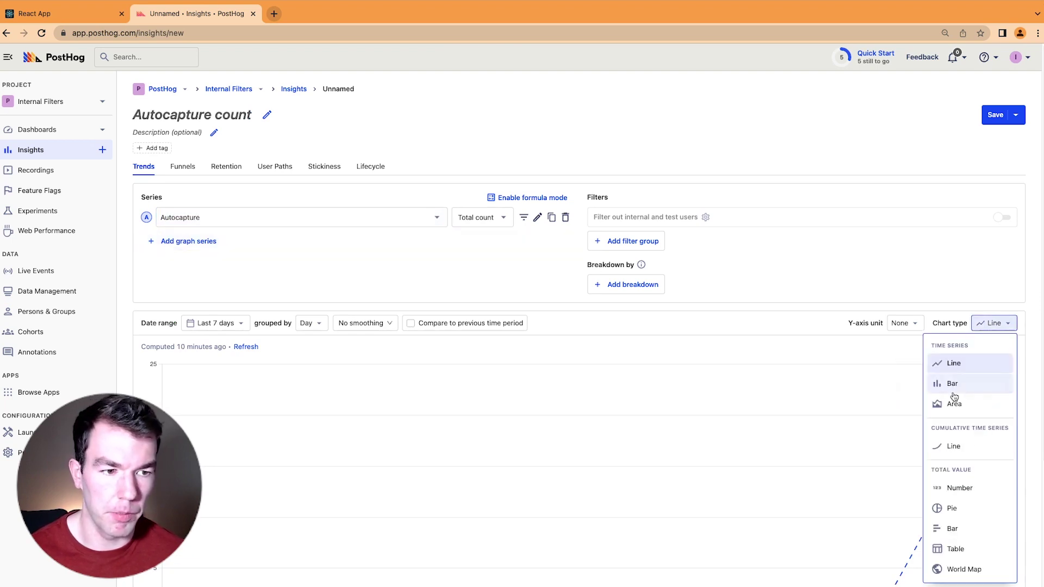
left_click(957, 488)
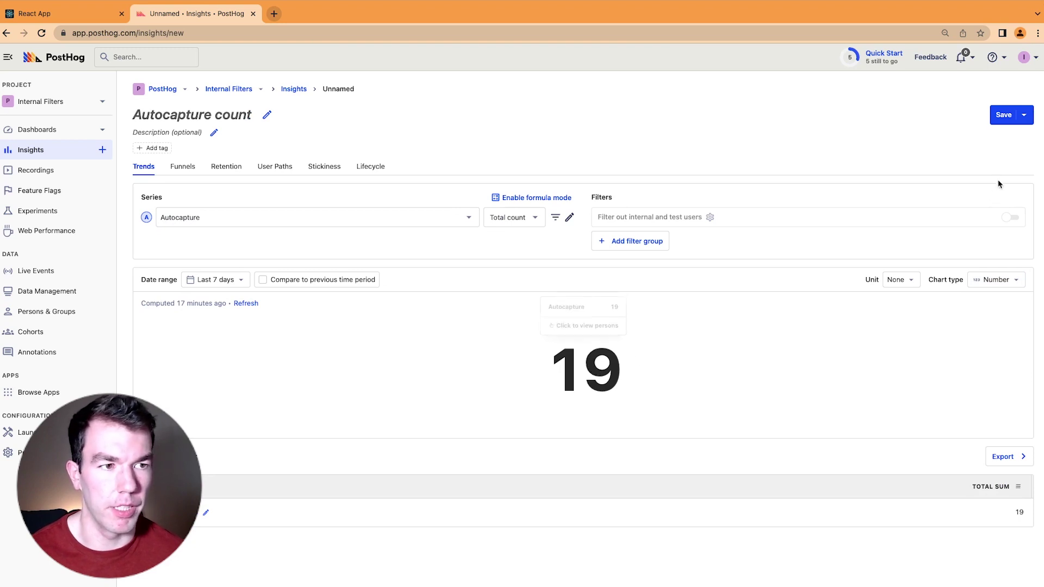
left_click(1002, 114)
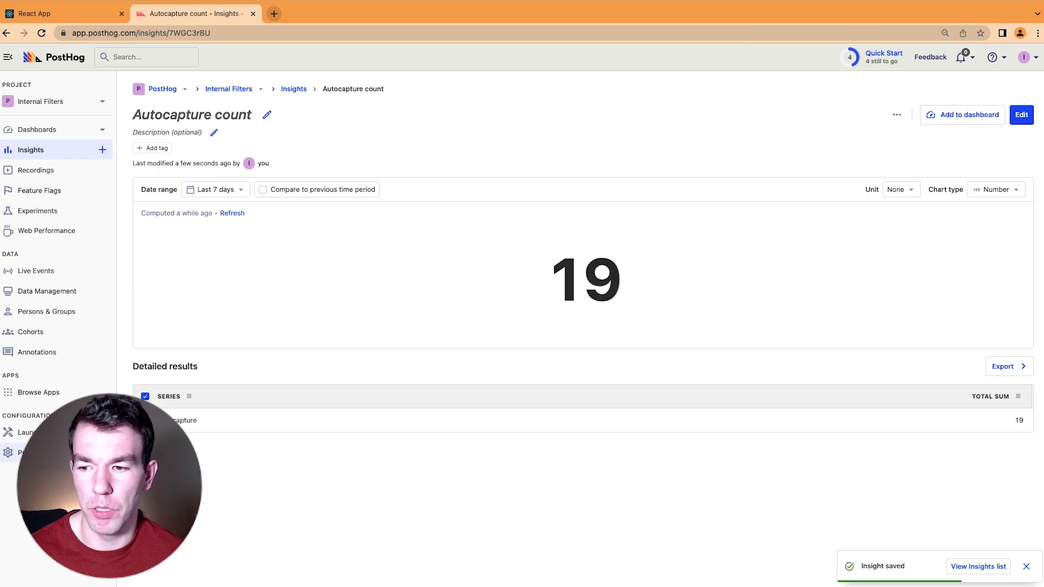
- In the project settings, add a filter for internal and test users based on the person property email
left_click(10, 453)
scroll(302, 378, "down", 5)
scroll(303, 377, "down", 4)
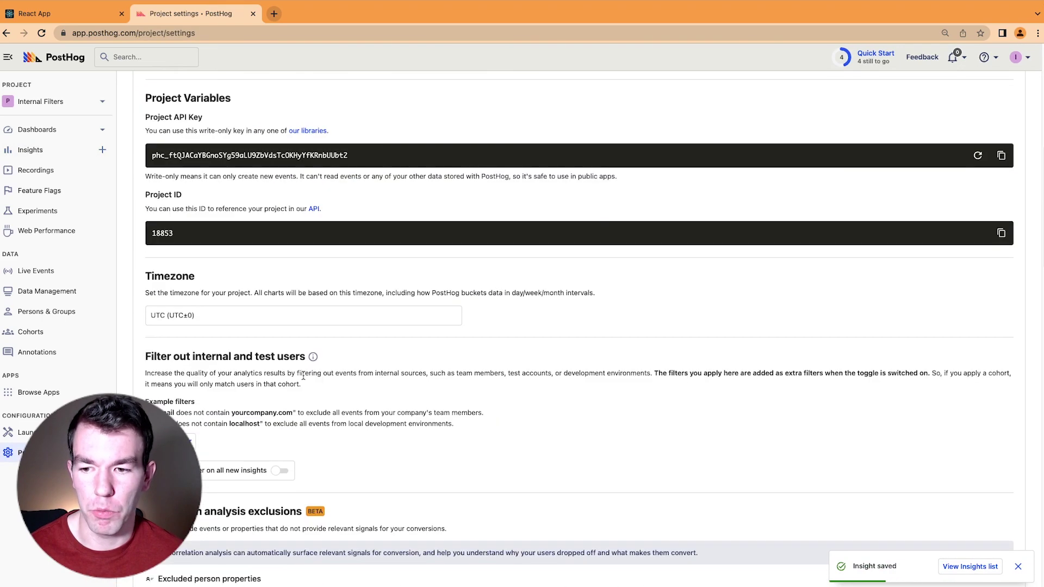
scroll(304, 375, "down", 2)
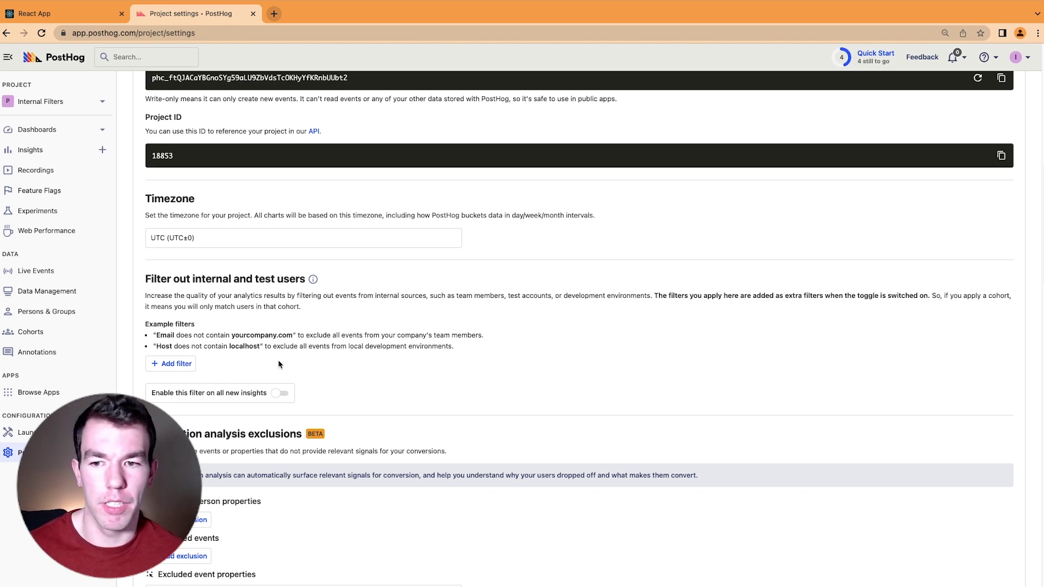
left_click(172, 363)
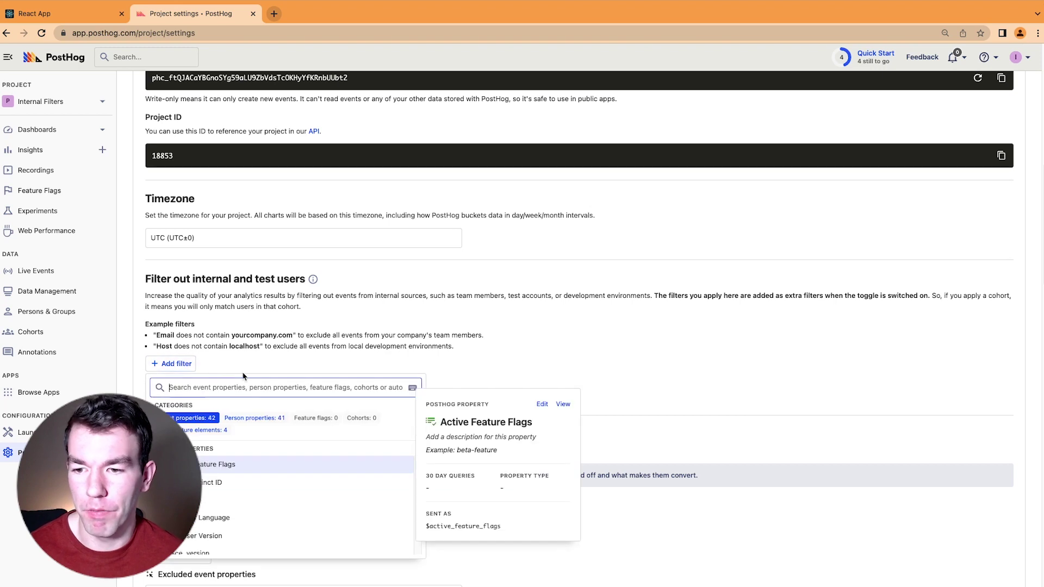
left_click(263, 420)
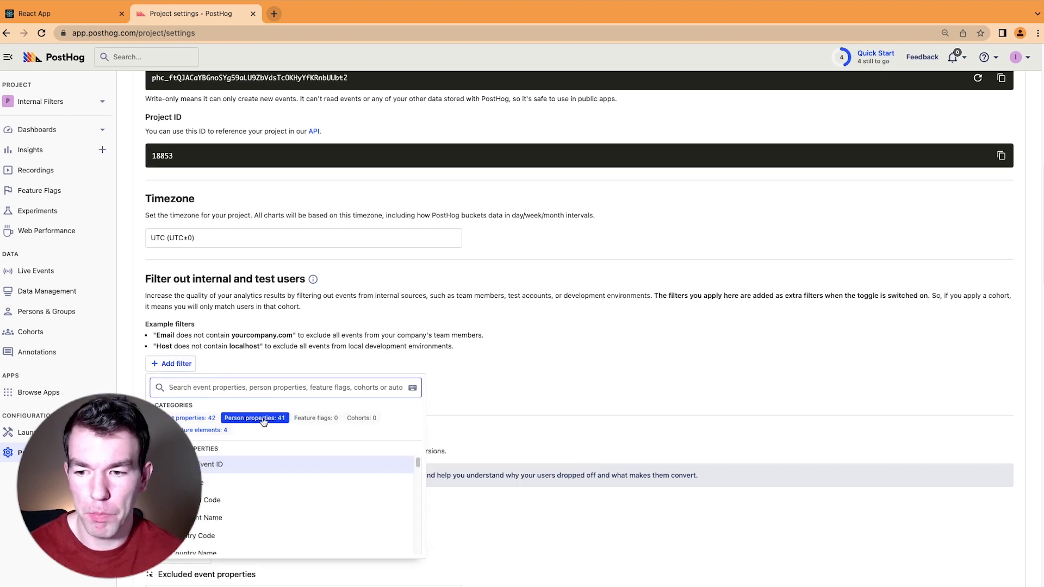
type("emai")
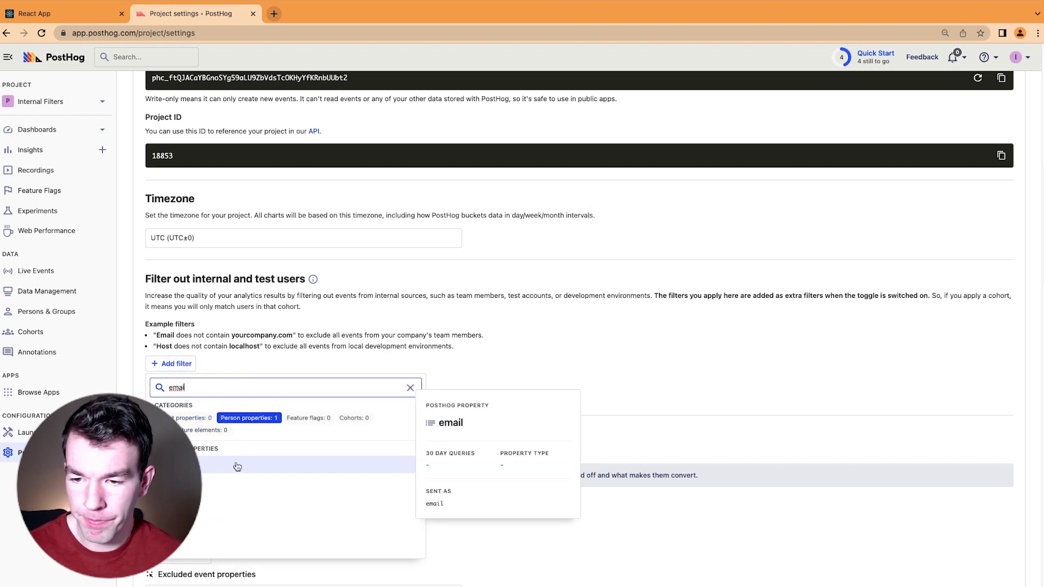
left_click(237, 466)
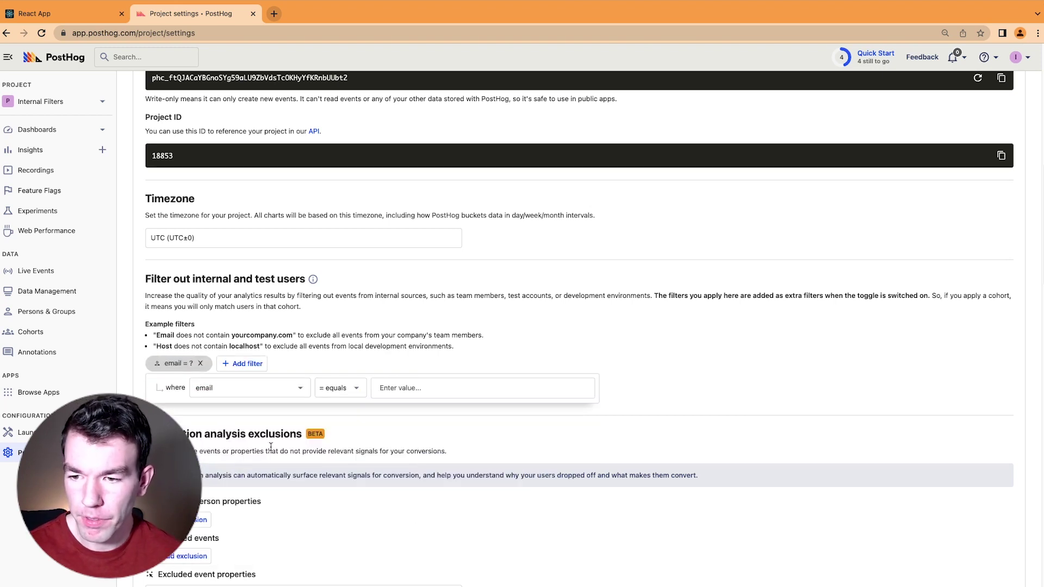
- Set the email filter's condition to doesn't contain posthog.com
left_click(352, 393)
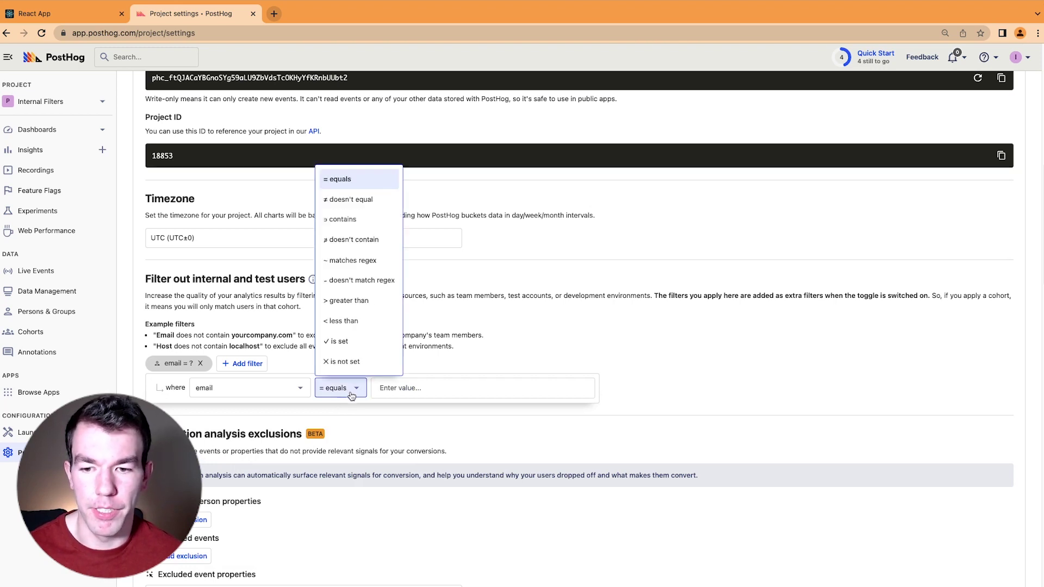
left_click(374, 243)
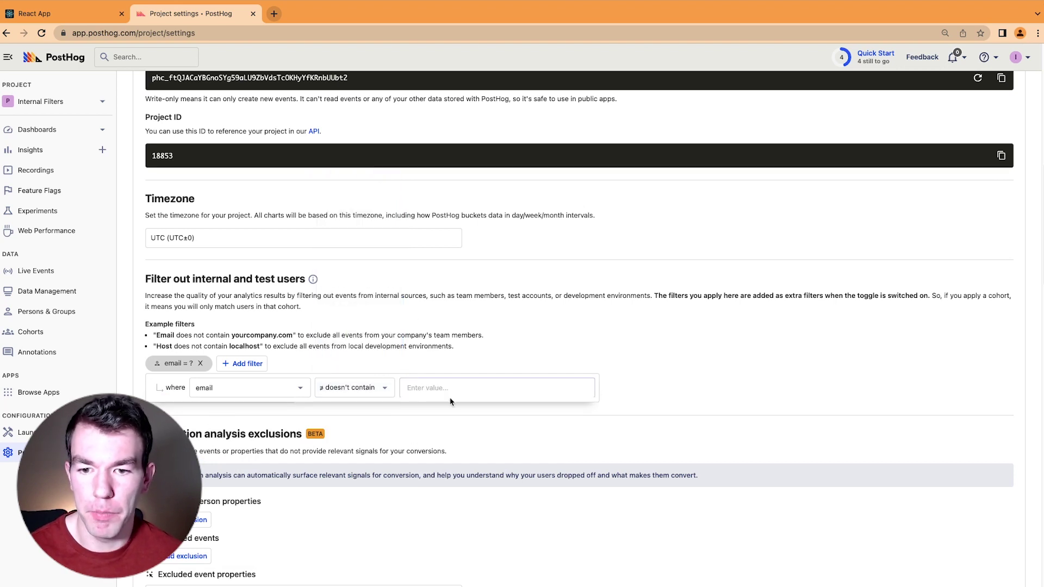
type("post")
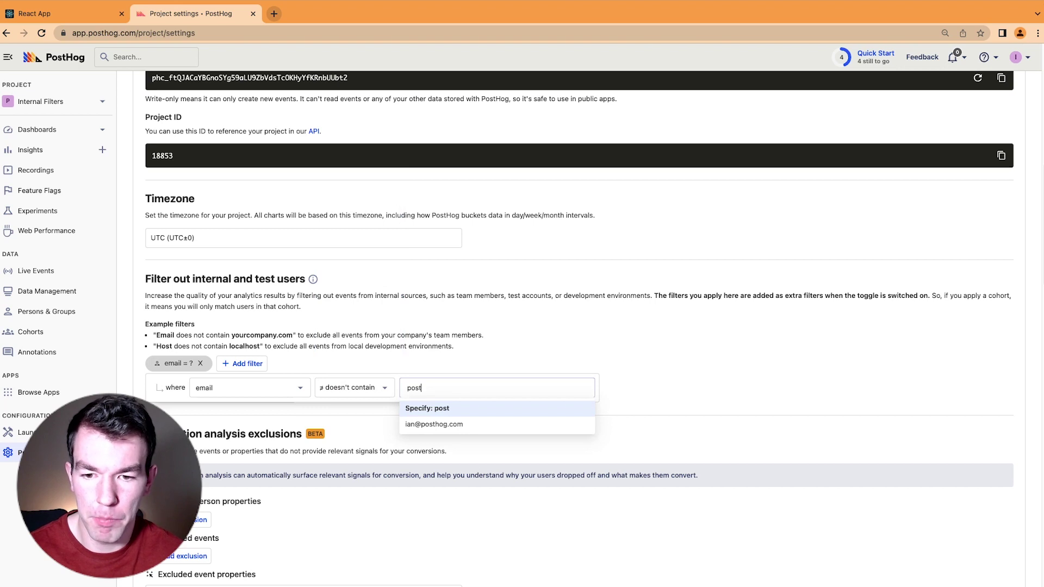
type("hog.com")
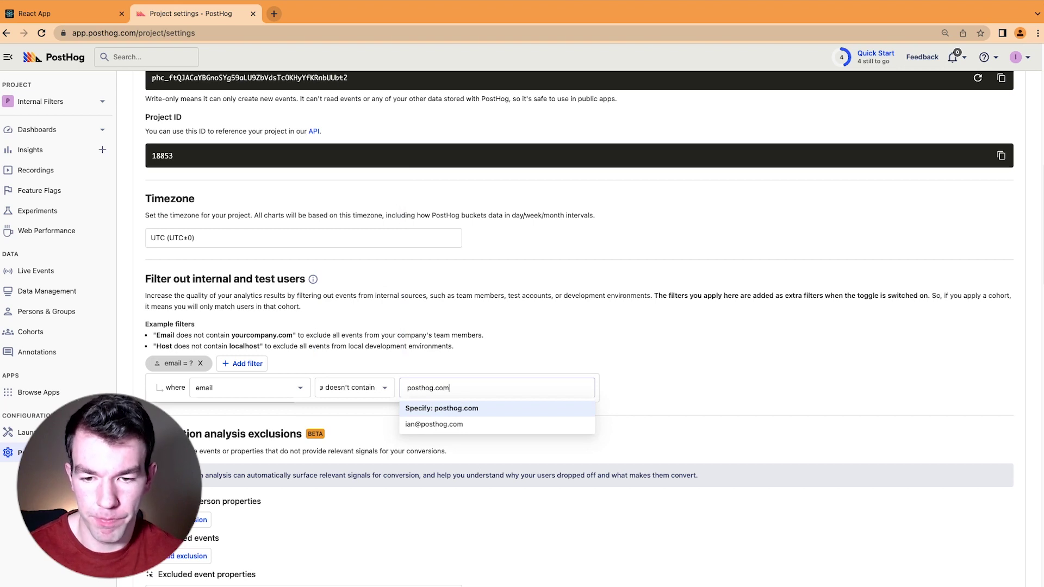
left_click(452, 407)
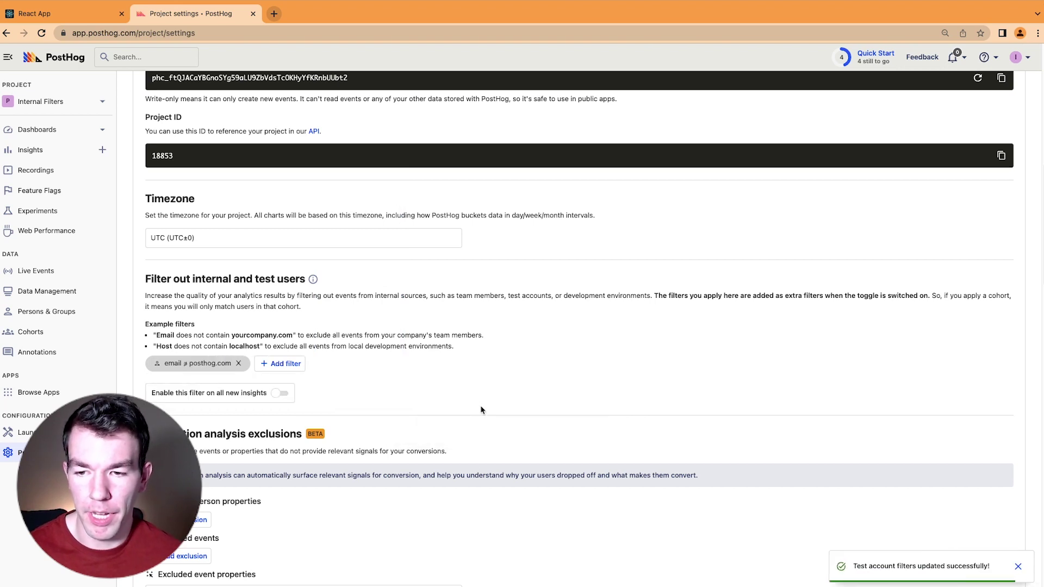
- Edit the Autocapture count insight to filter out internal and test users, and inspect the persons behind the total
left_click(33, 150)
left_click(196, 255)
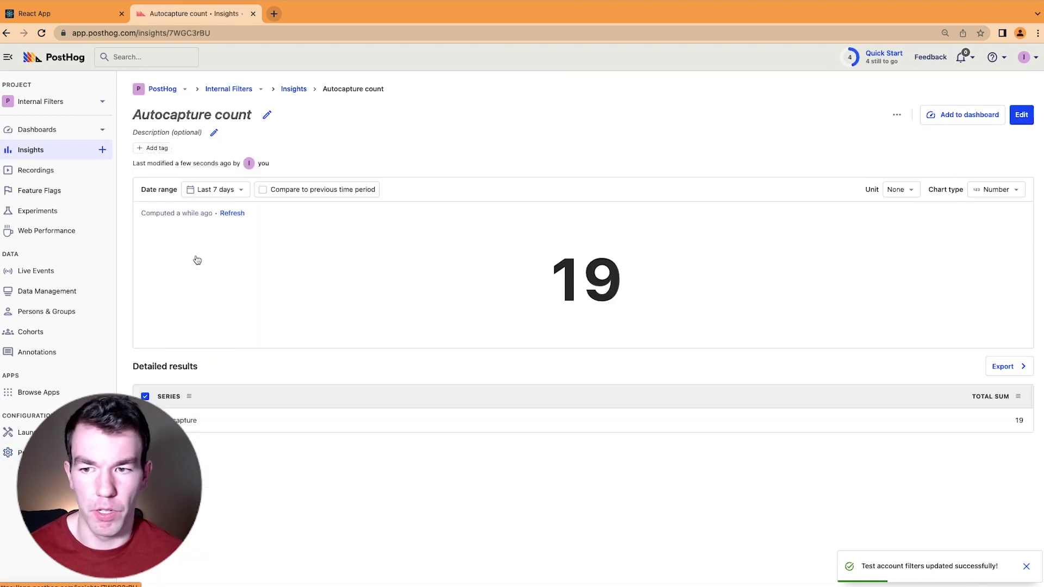
left_click(1022, 114)
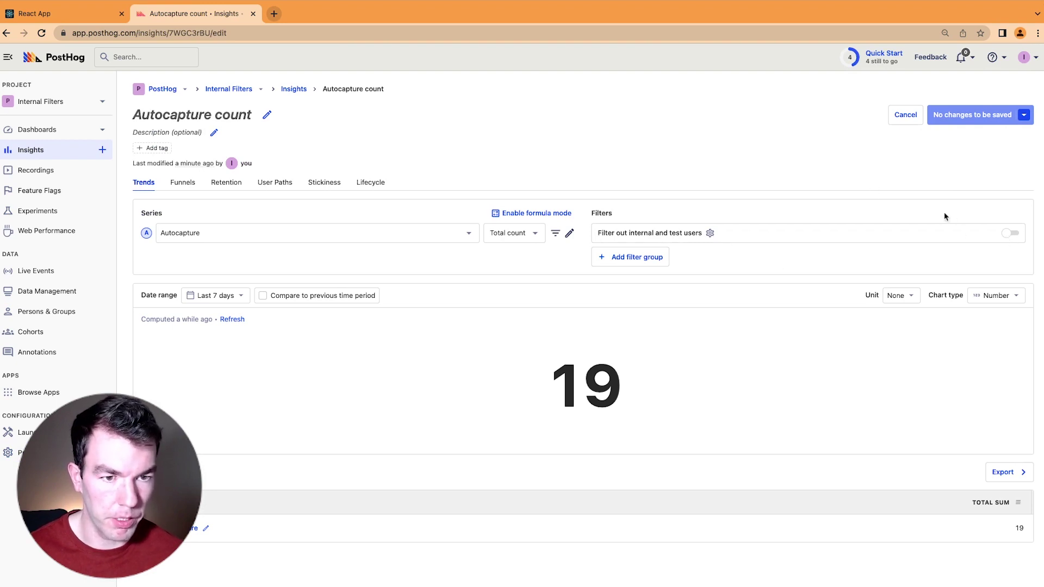
left_click(1006, 234)
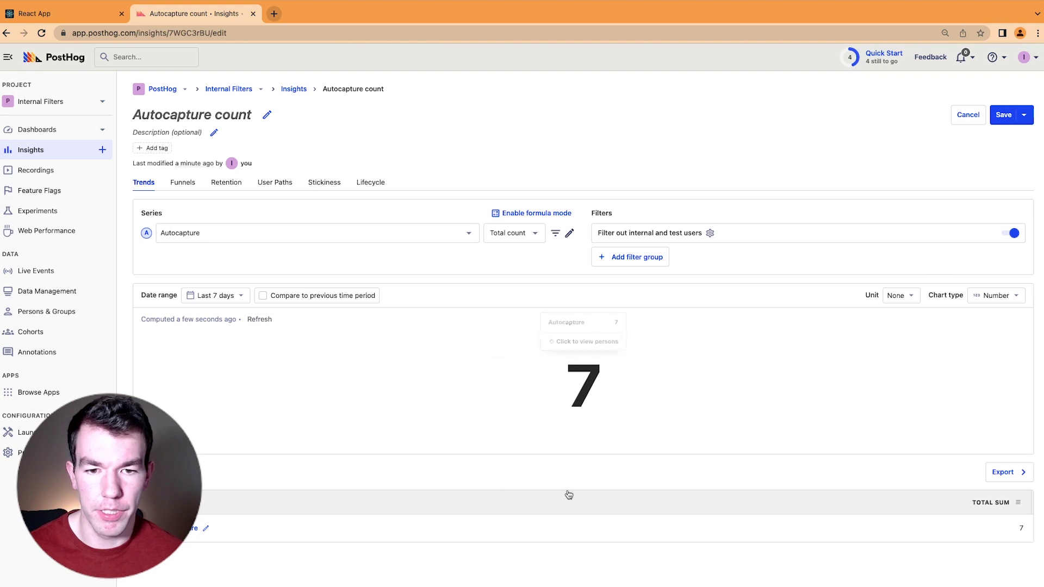
left_click(598, 385)
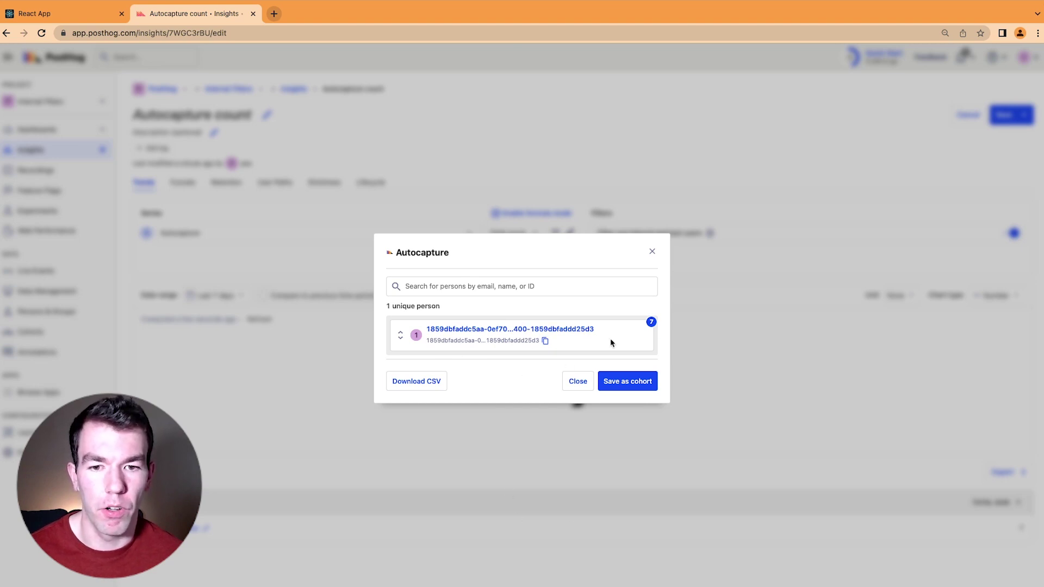
left_click(650, 252)
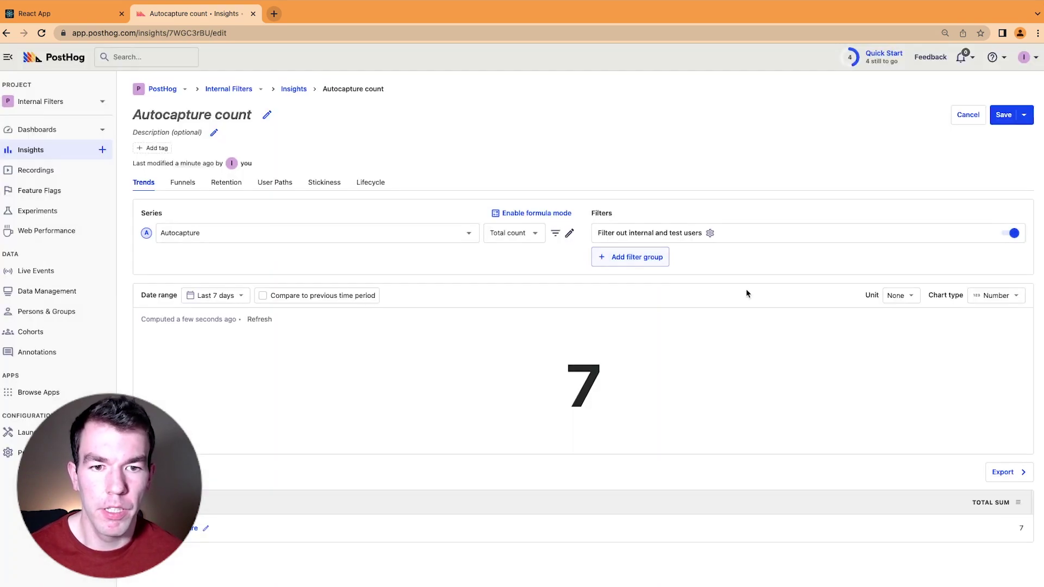
- Turn off the internal and test user filter on the insight and inspect the persons behind the unfiltered total
left_click(1012, 234)
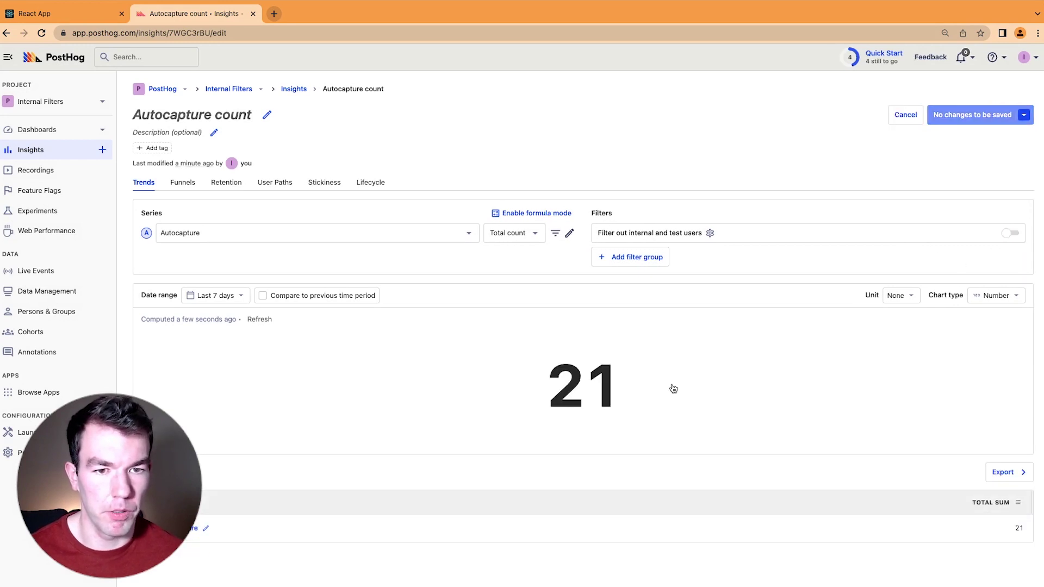
left_click(592, 383)
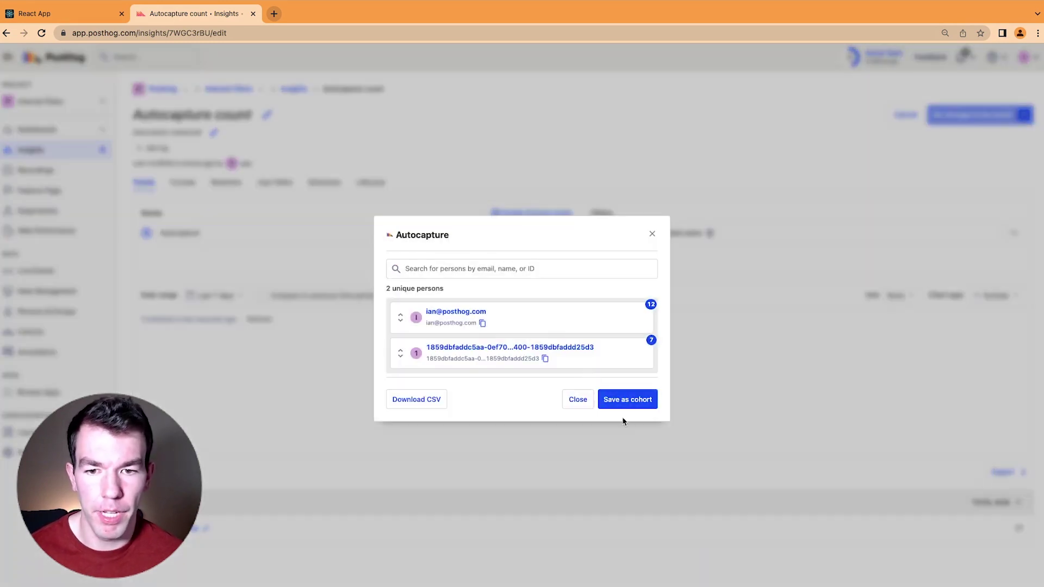
left_click(651, 233)
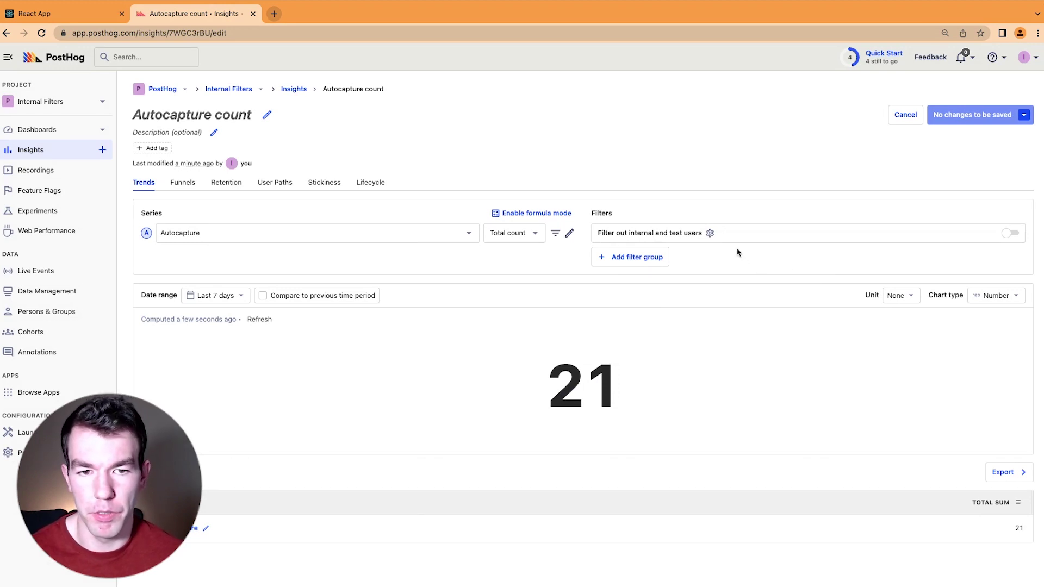
- Add a second internal and test user filter in the project settings: event property Host doesn't equal localhost:3000
left_click(710, 233)
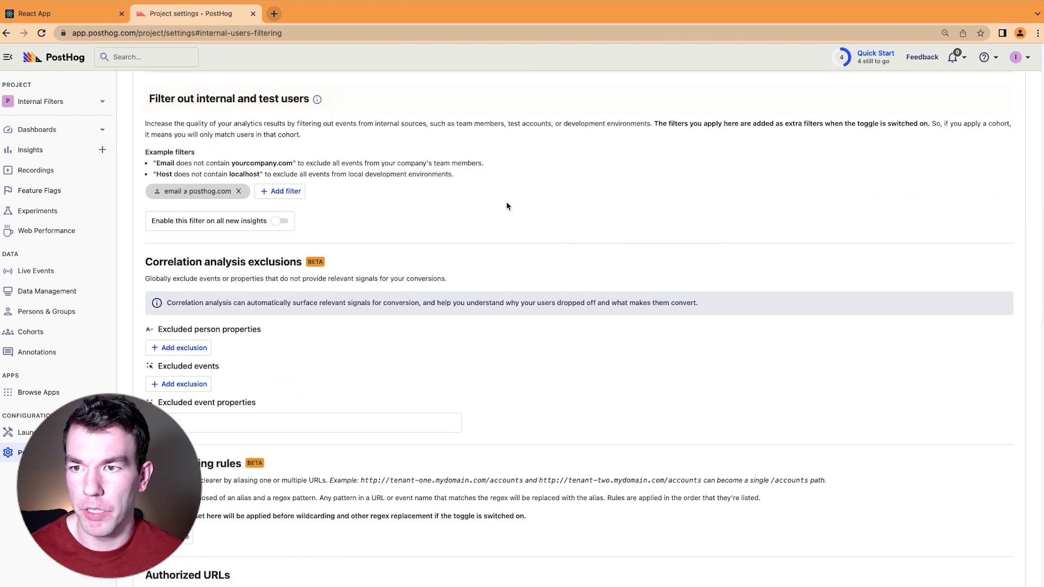
left_click(296, 193)
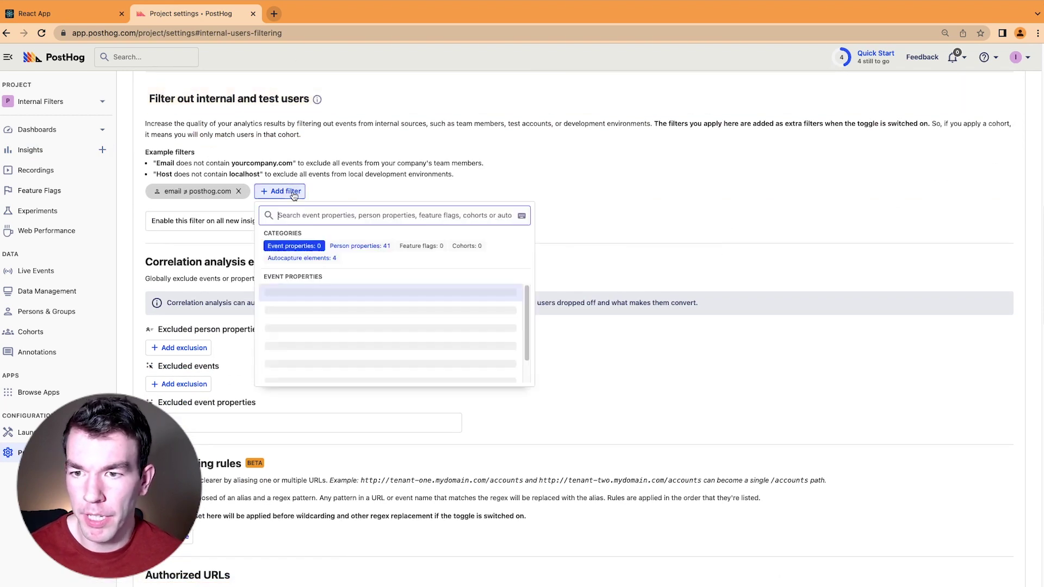
type("host")
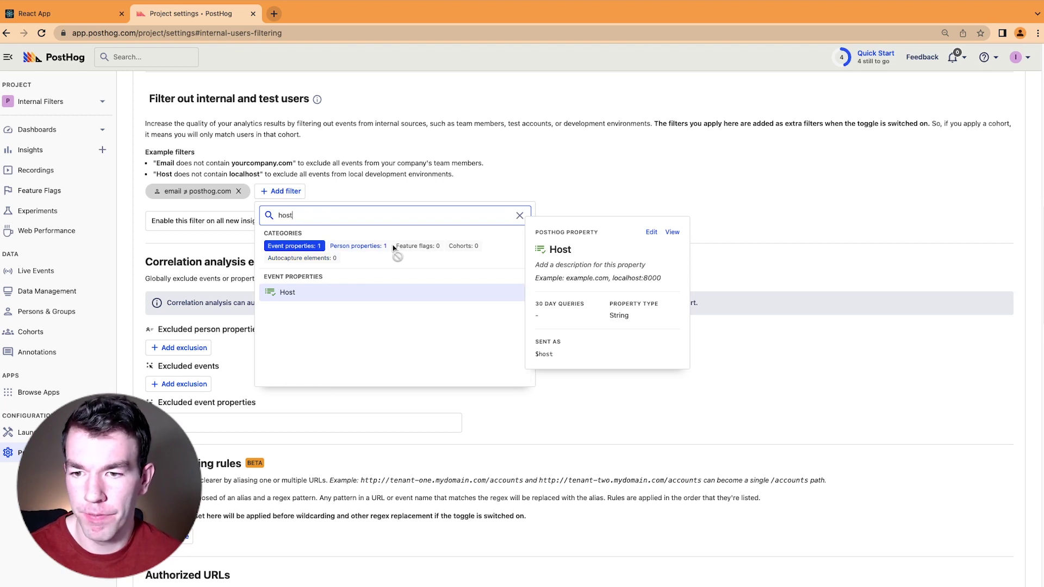
left_click(326, 296)
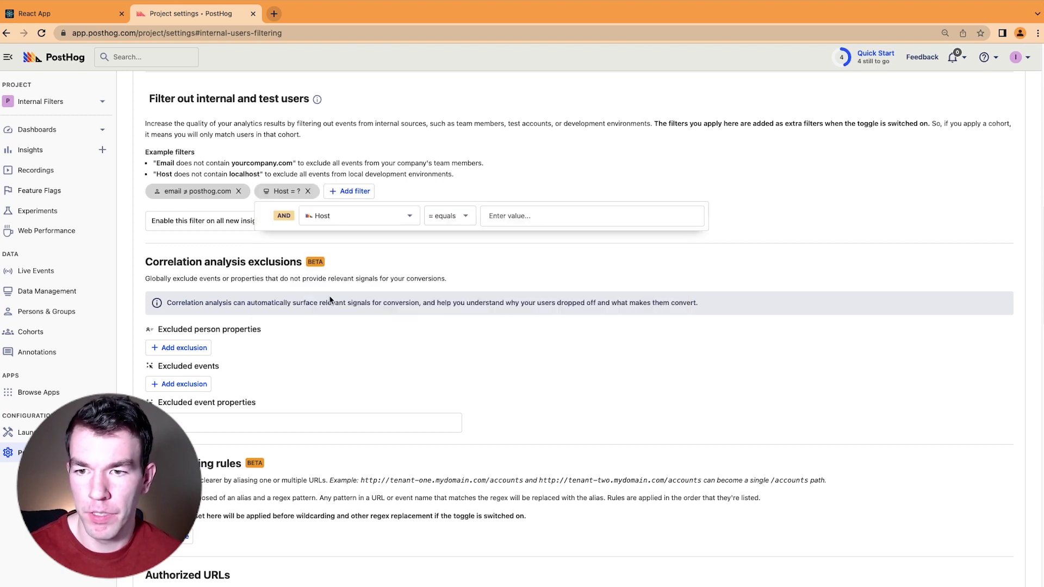
left_click(468, 216)
left_click(462, 262)
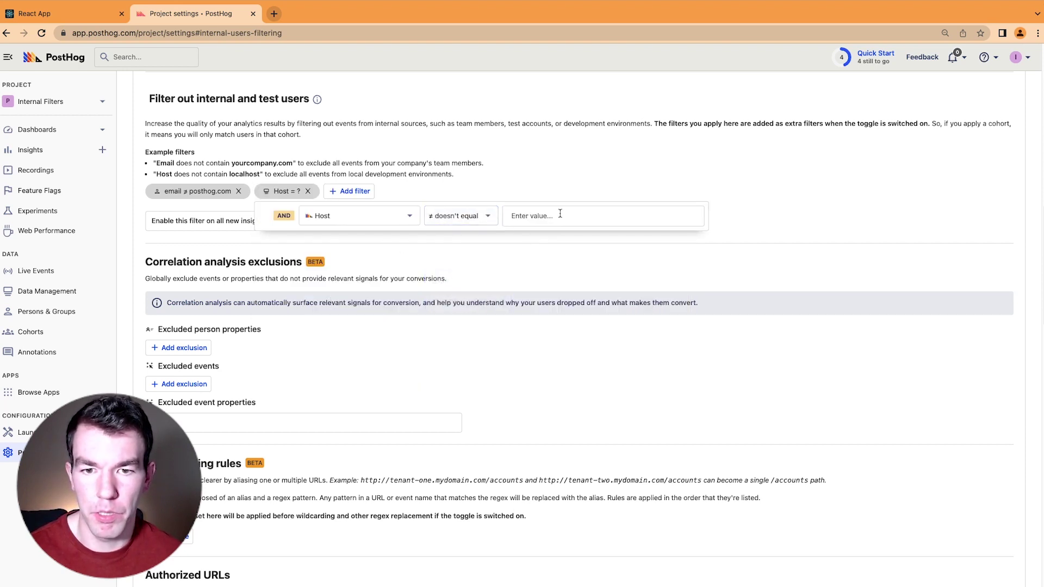
left_click(580, 212)
left_click(552, 243)
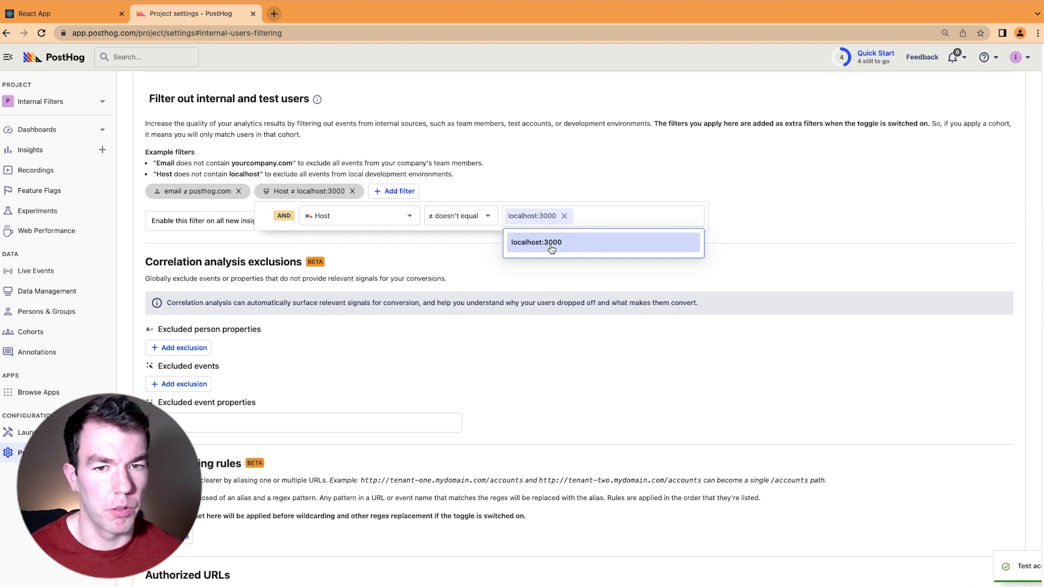
left_click(631, 195)
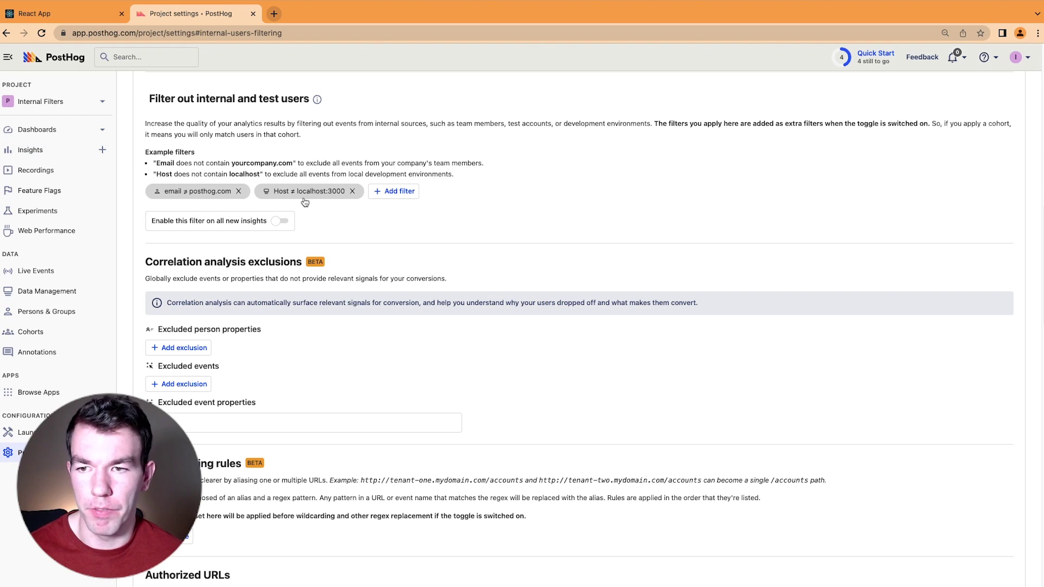
- Edit the Autocapture count insight and compare its total with the internal and test user filter on and off
left_click(40, 155)
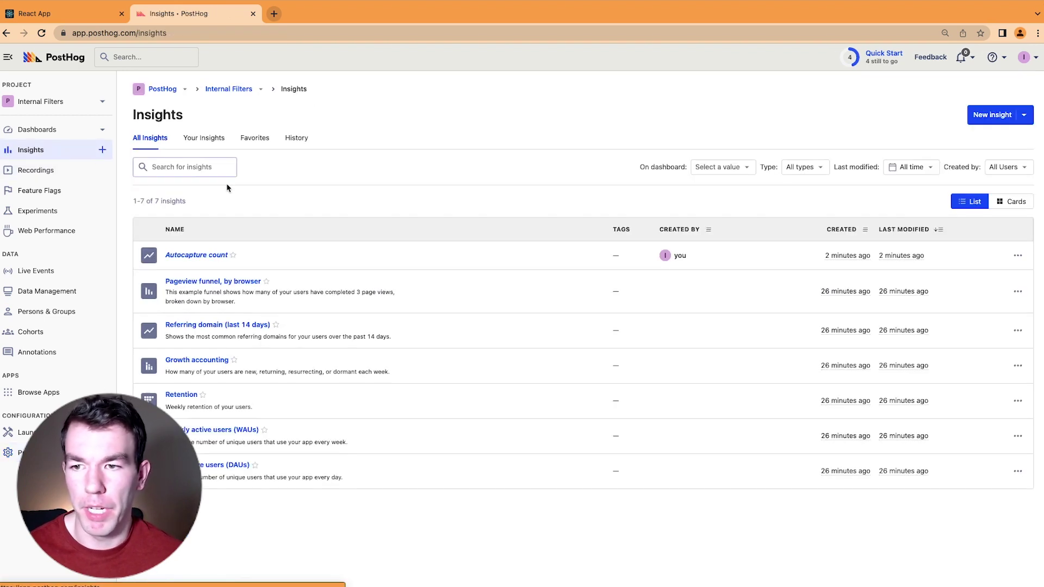
left_click(206, 255)
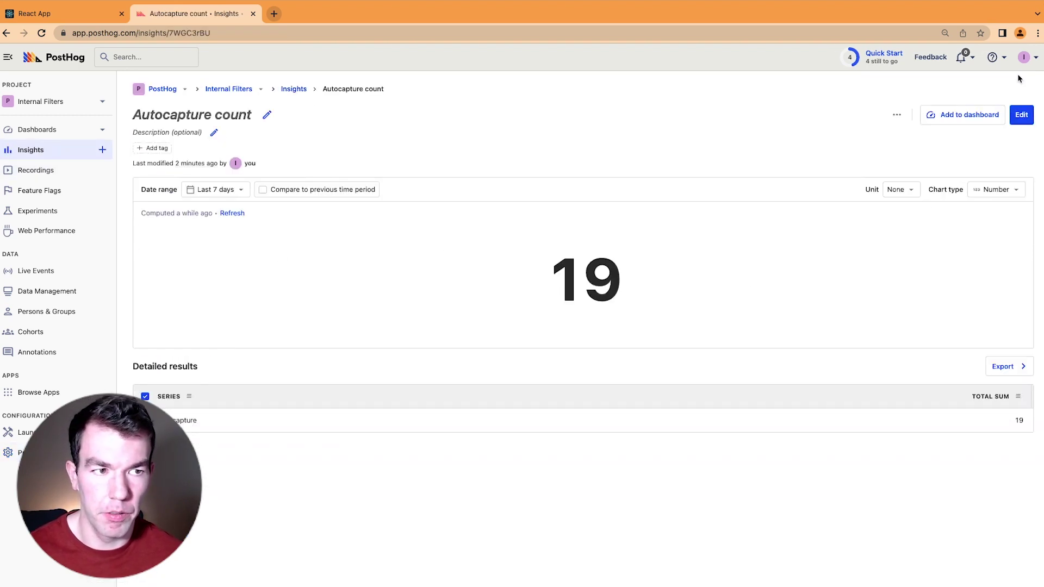
left_click(1021, 114)
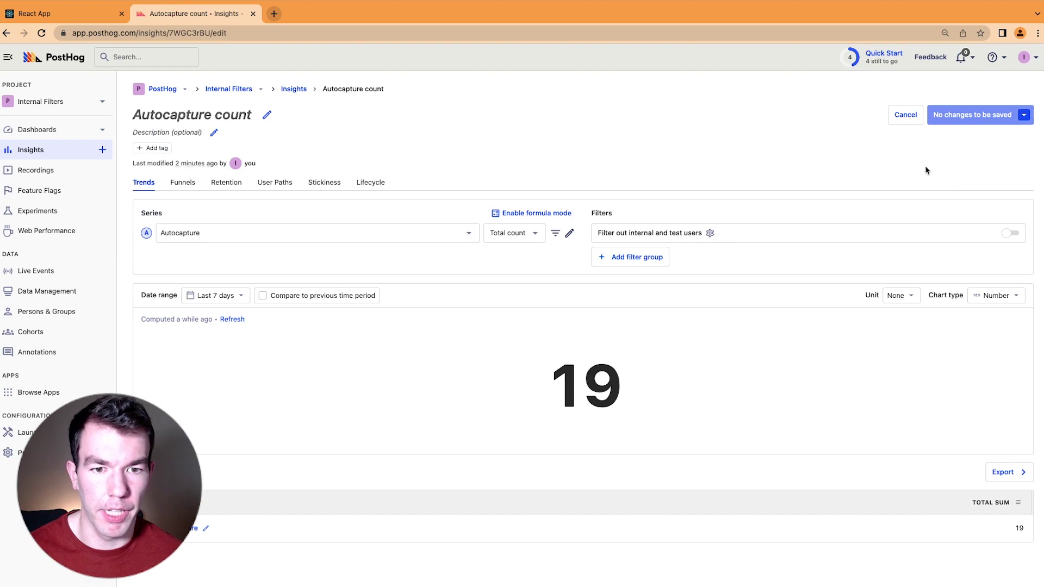
left_click(1011, 233)
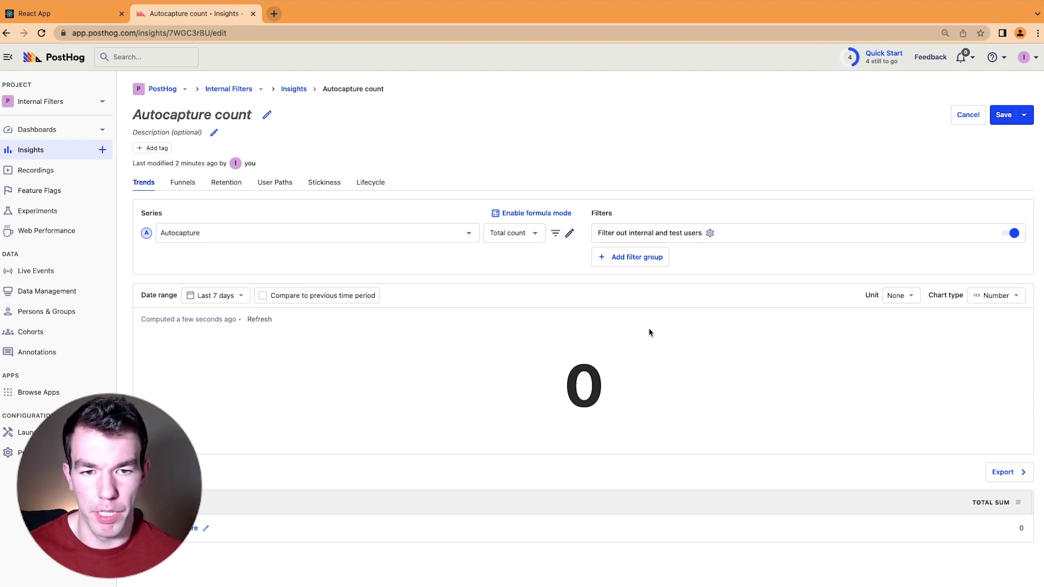
left_click(1011, 233)
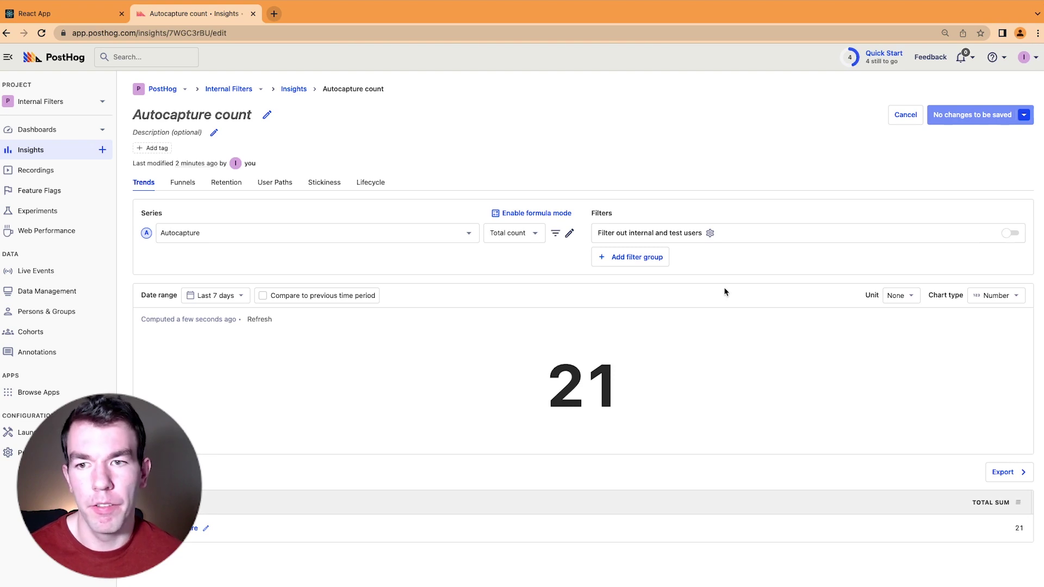
- Add a filter group to the Autocapture count insight with person property email doesn't equal the suggested team member's email address
left_click(647, 259)
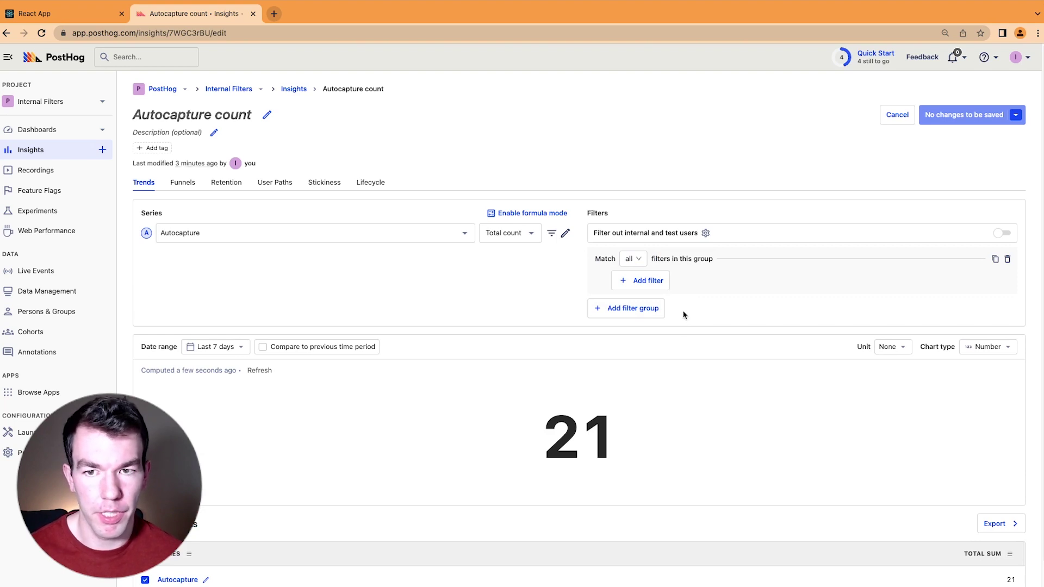
left_click(648, 281)
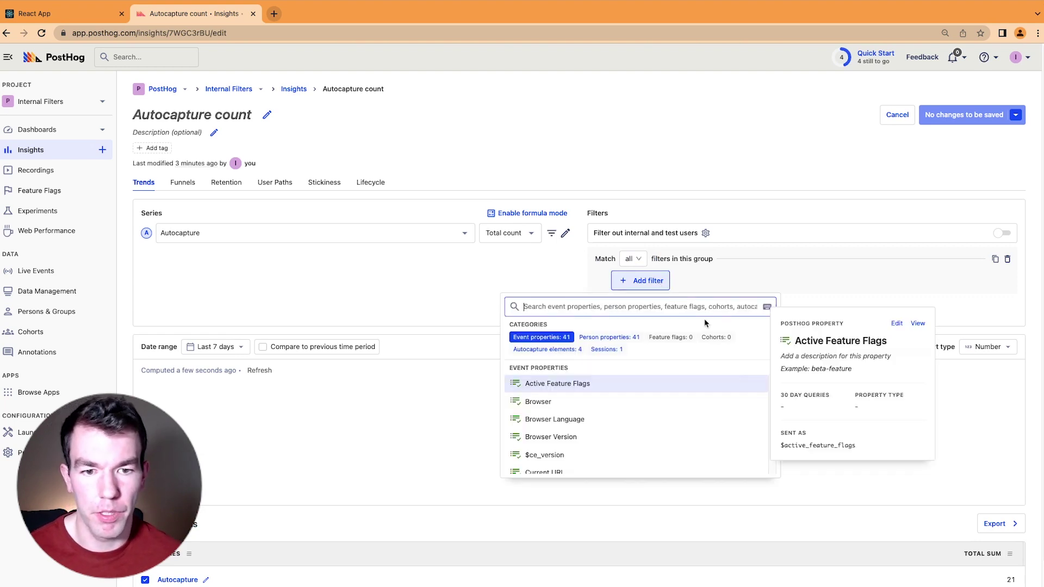
left_click(609, 340)
type("email")
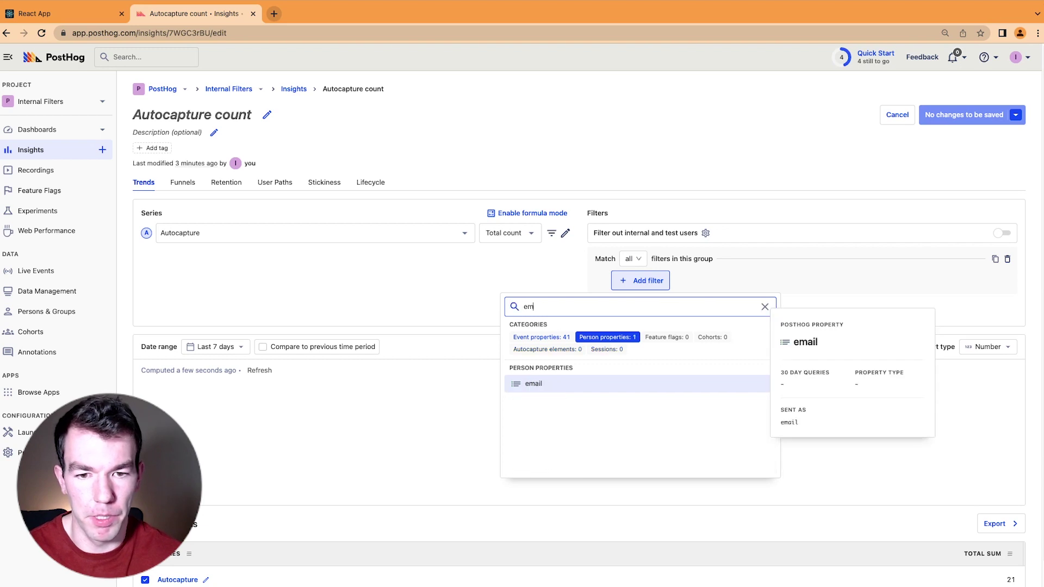
left_click(574, 385)
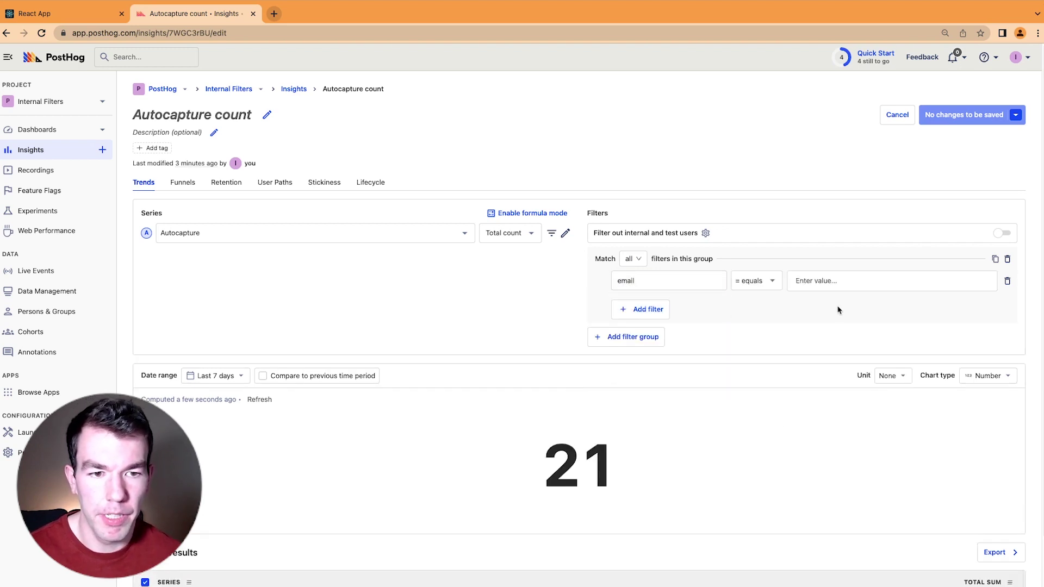
left_click(767, 280)
left_click(781, 327)
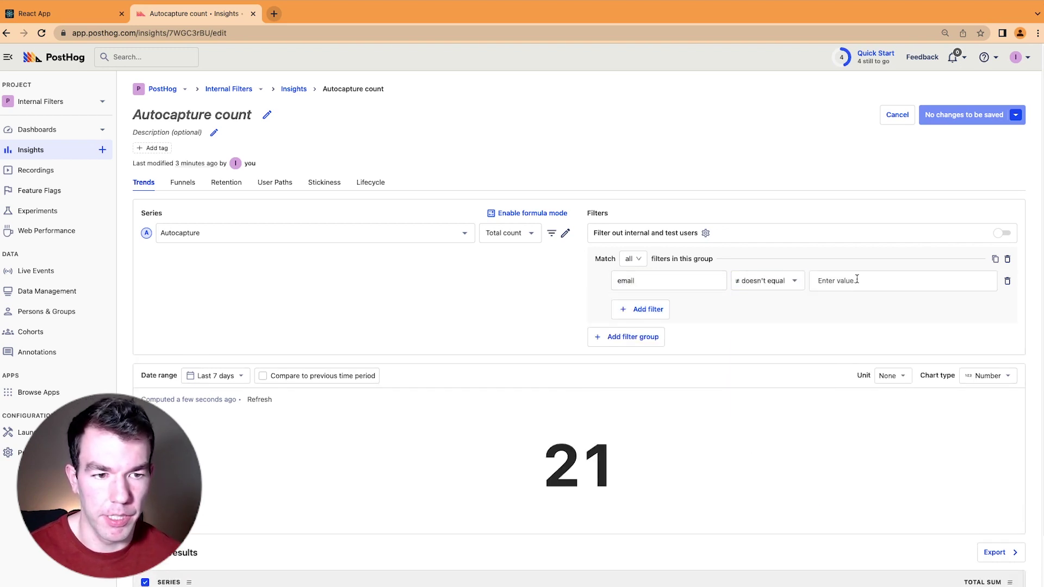
left_click(857, 280)
left_click(867, 306)
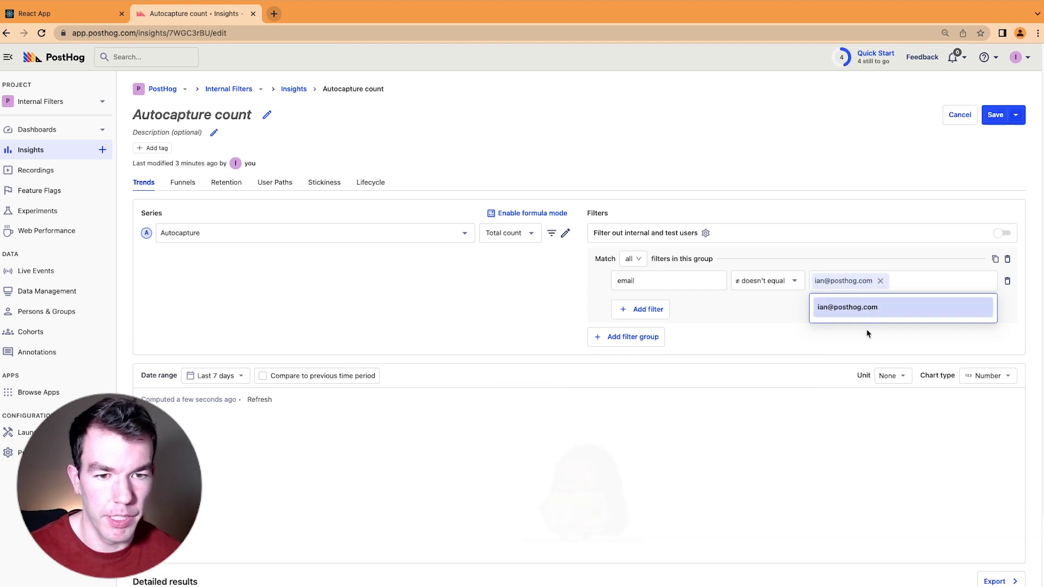
left_click(417, 297)
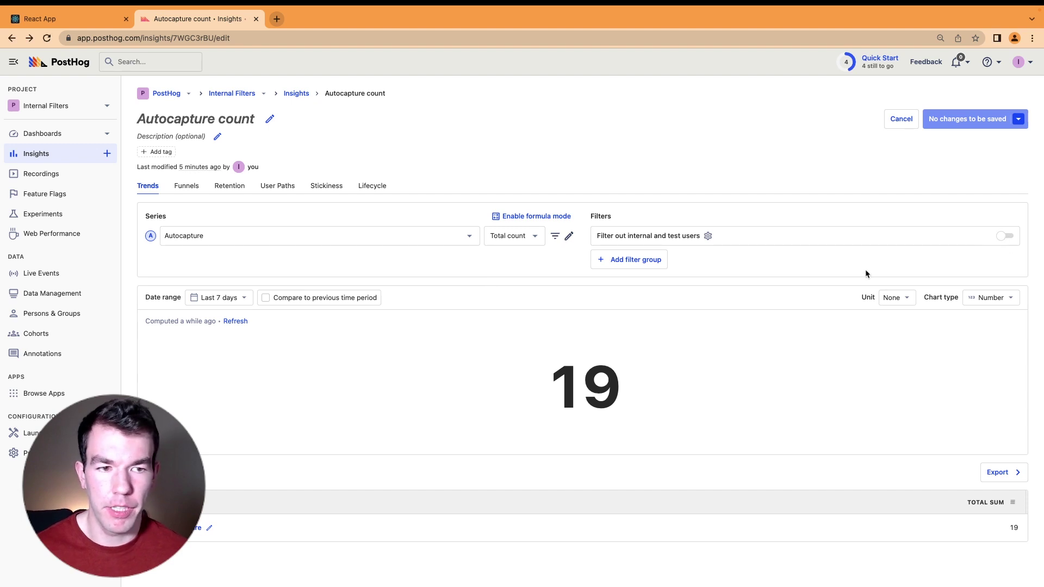
- Turn on the insight's internal and test user filter, and enable the filter on all new insights in the project settings
left_click(1000, 240)
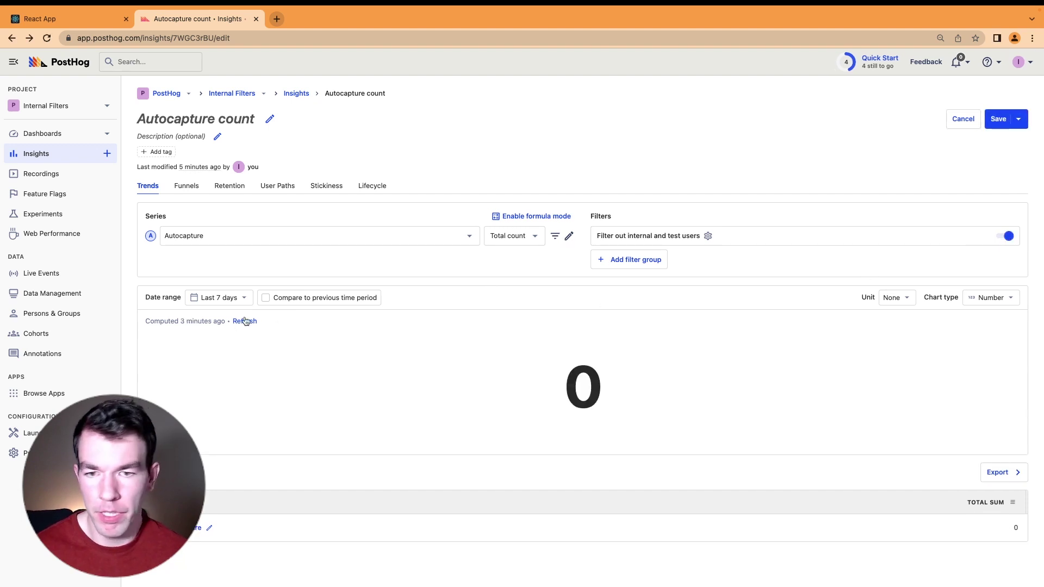
left_click(54, 453)
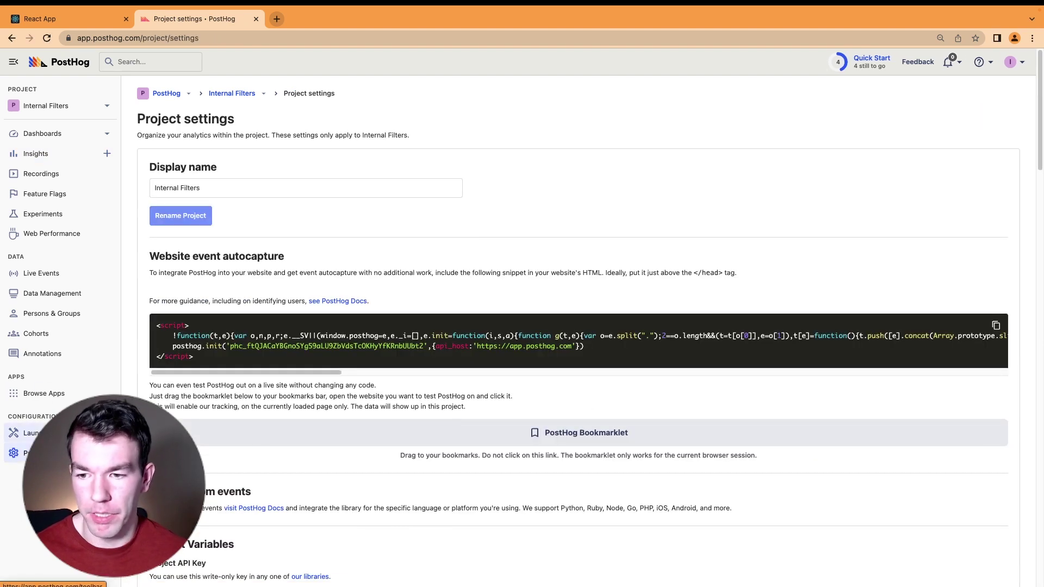
scroll(300, 407, "down", 10)
left_click(285, 382)
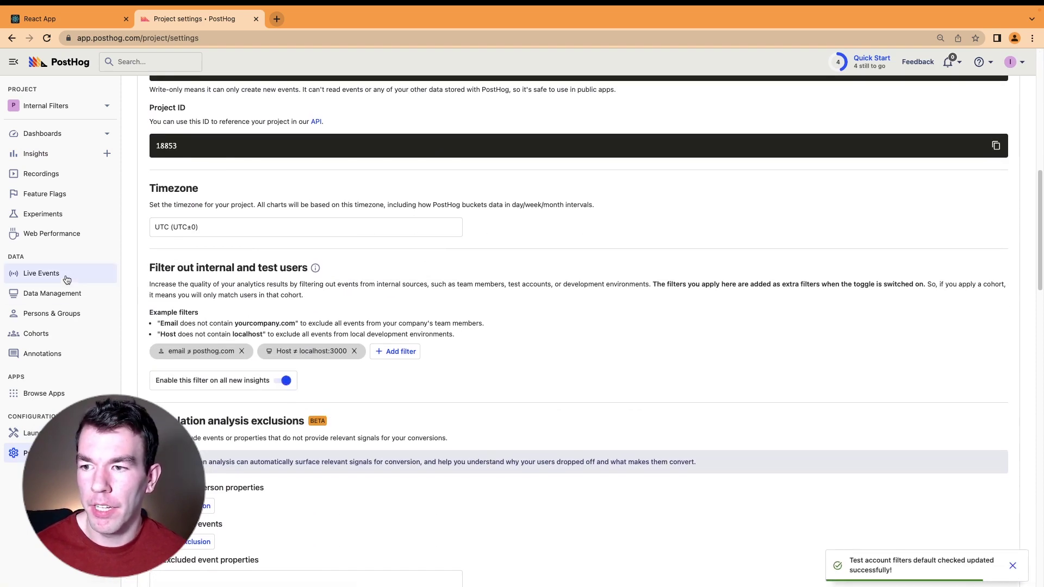
- Trigger a test event with the Cool button in the React App and load the new events in PostHog's live events
left_click(49, 273)
left_click(85, 21)
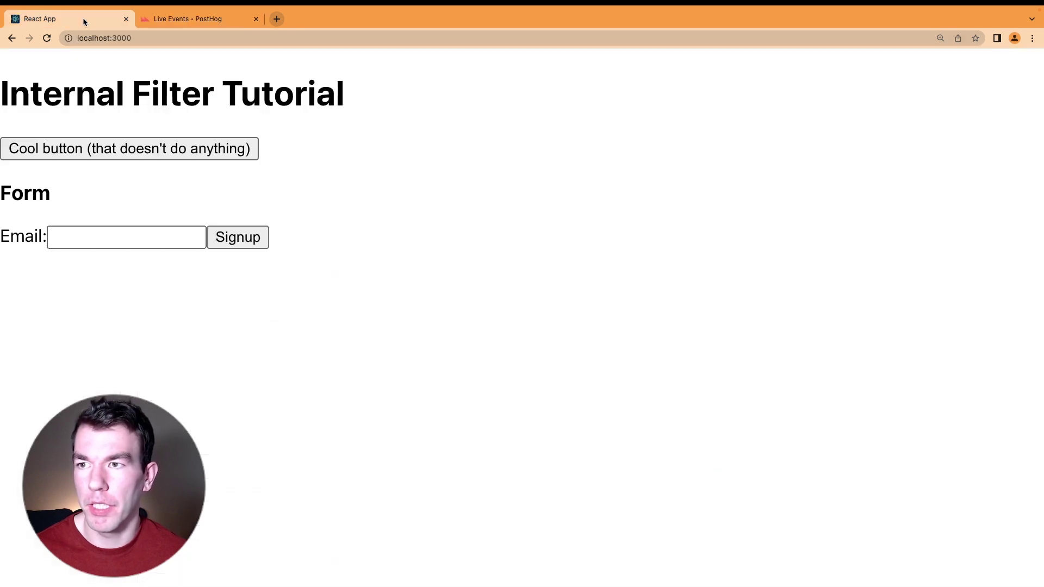
left_click(184, 149)
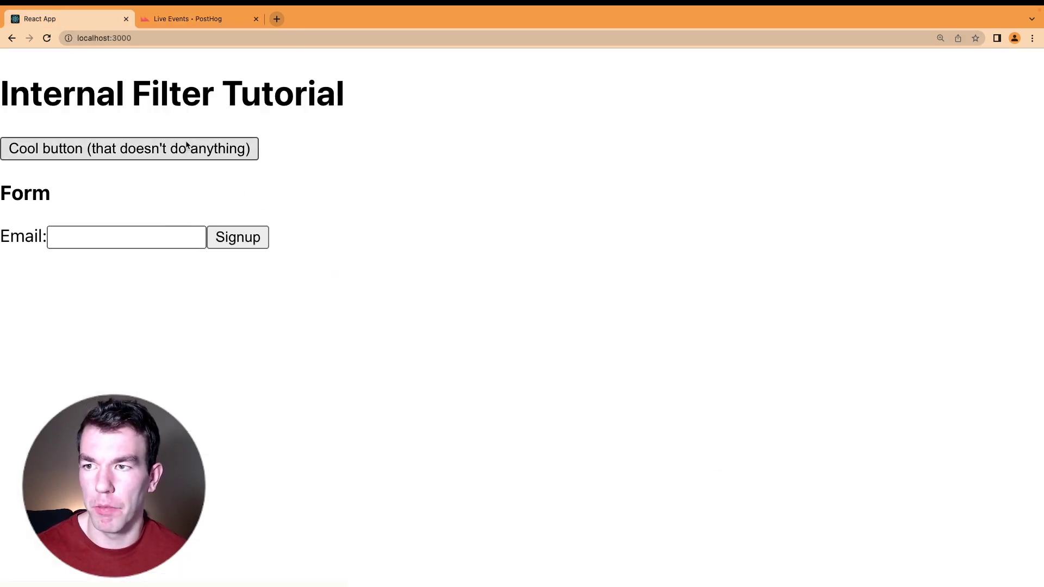
left_click(212, 23)
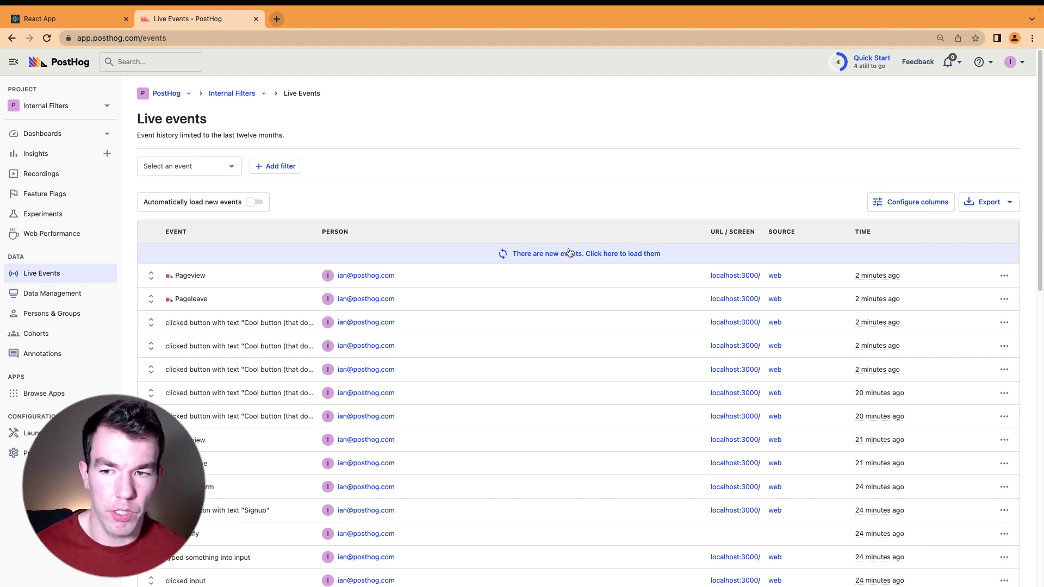
left_click(570, 257)
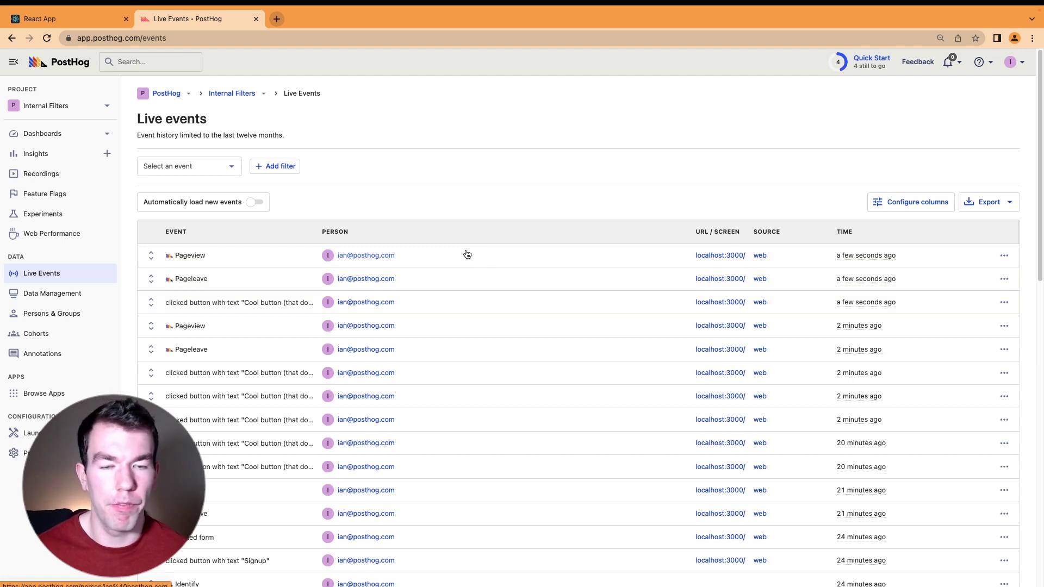
- Start a new insight and check the default state of the internal and test user filter for Trends, Funnels and Retention
left_click(59, 155)
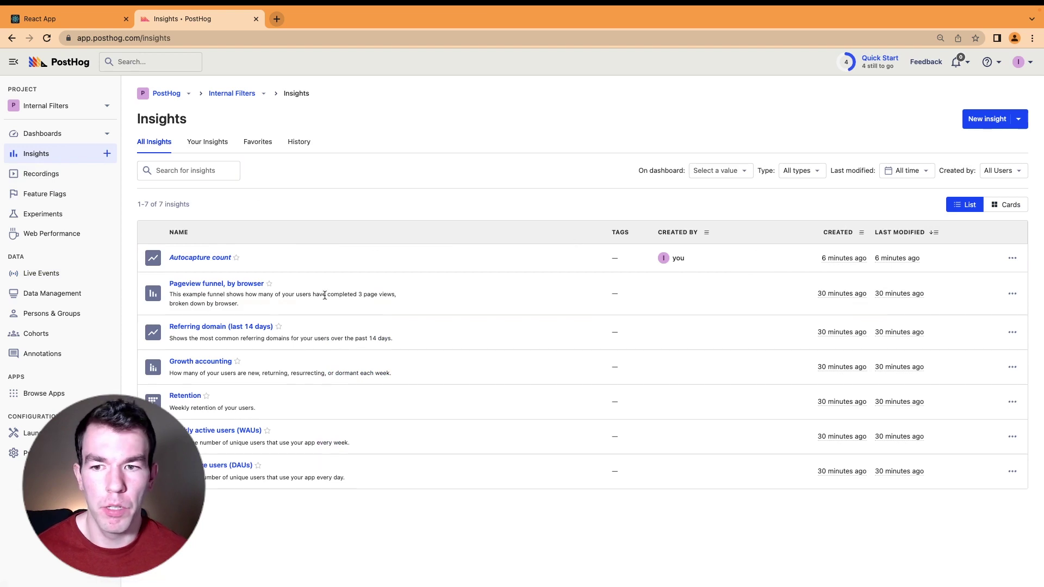
left_click(997, 121)
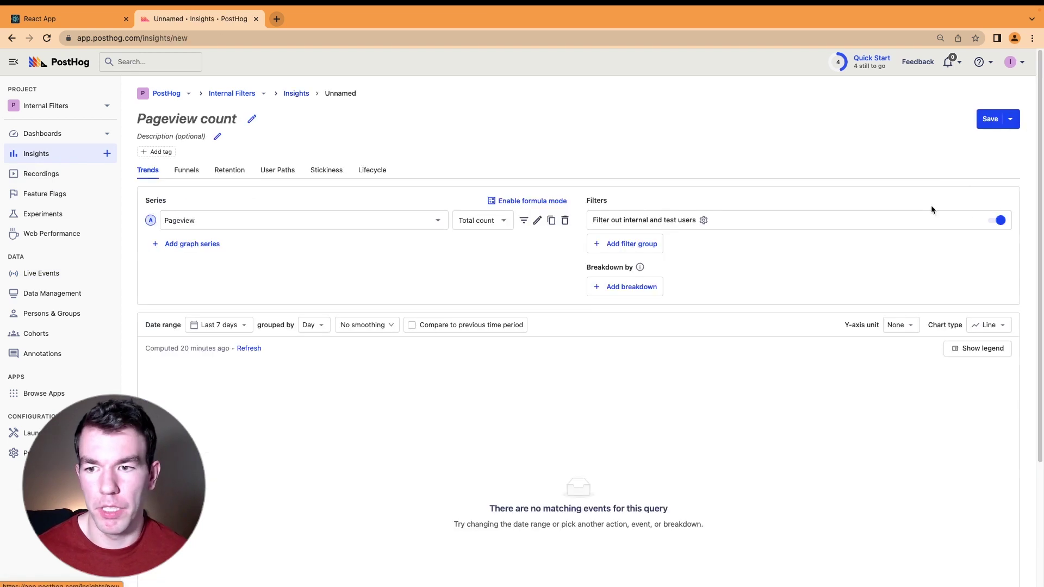
left_click(188, 173)
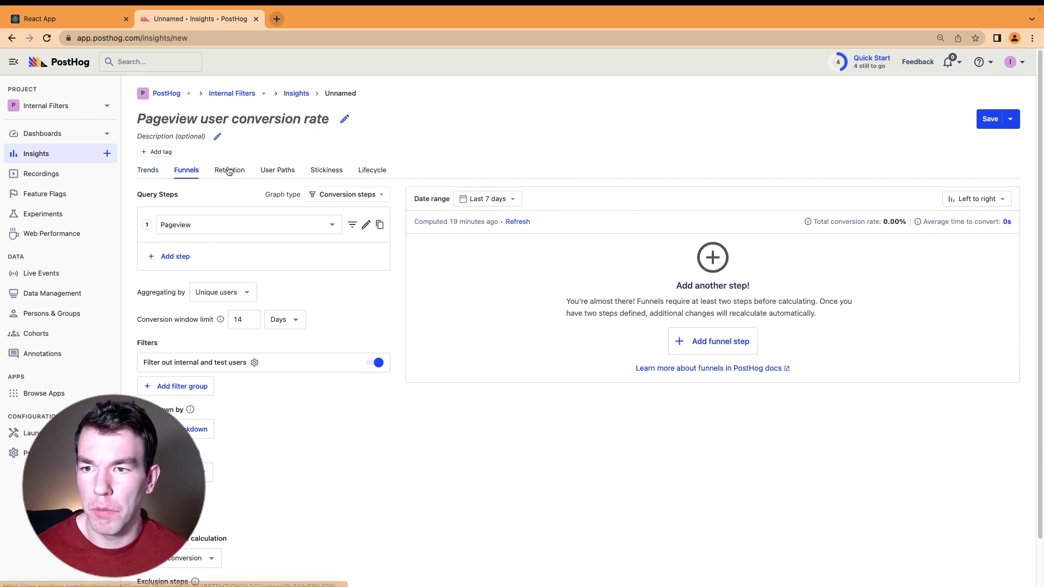
left_click(230, 171)
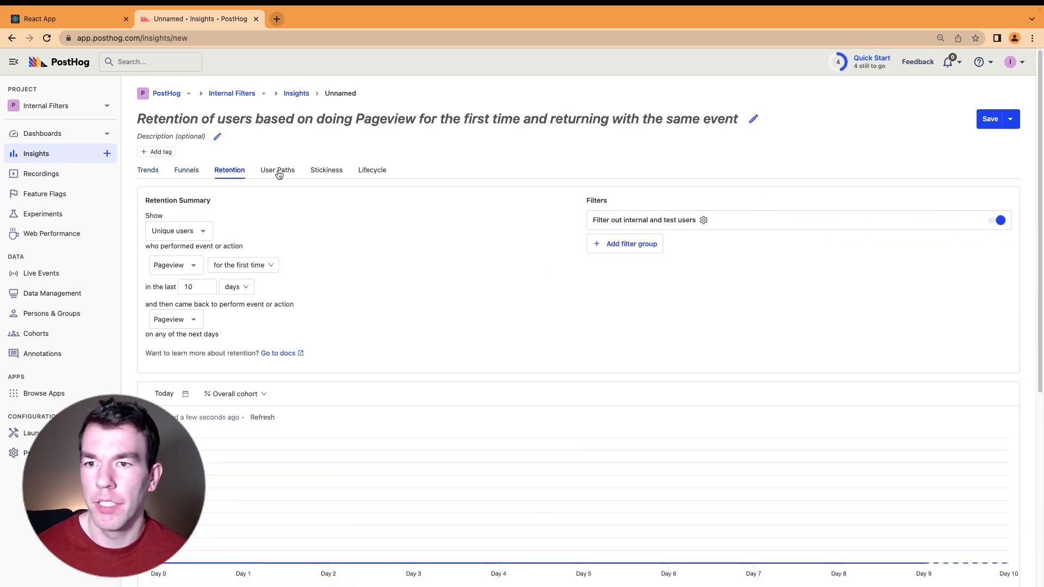